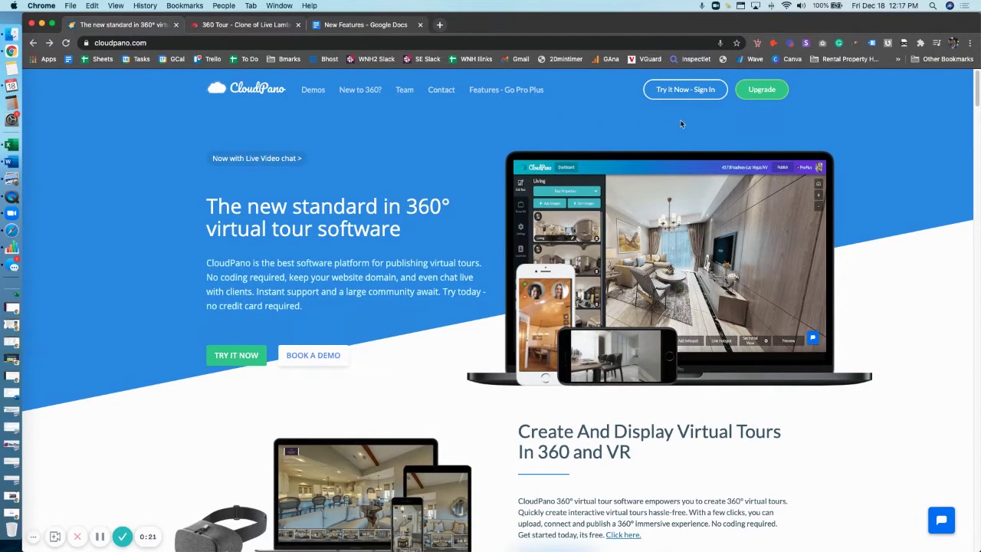
Visit the account's tour dashboard from the CloudPano home page and return to the home page.
{"action": "left_click", "coordinate": [686, 90]}
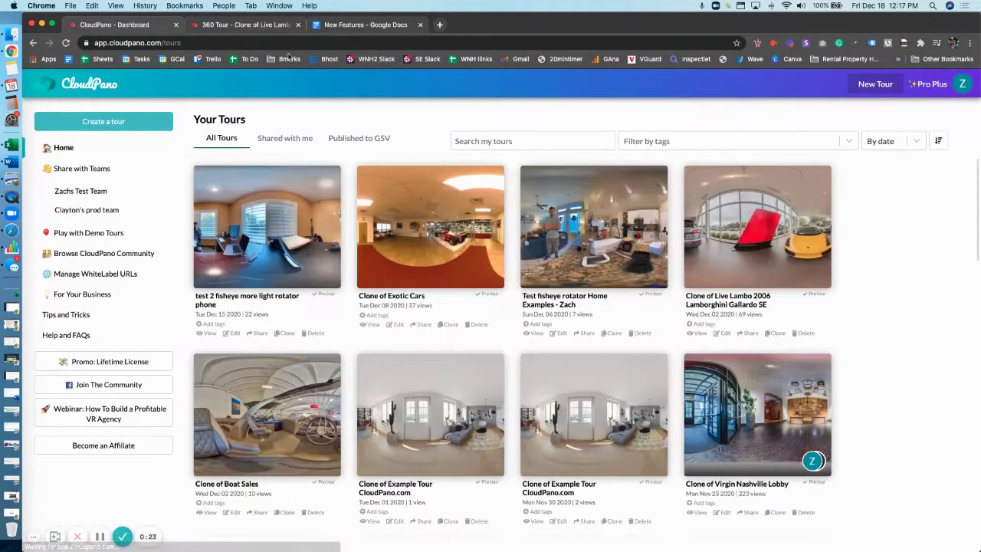
{"action": "left_click", "coordinate": [33, 42]}
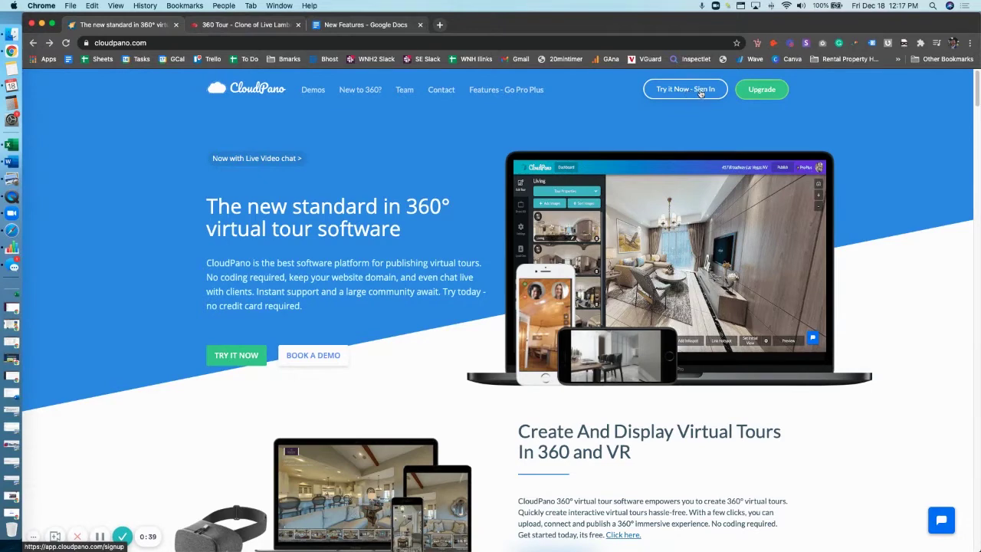
Switch to the open Lamborghini 360 tour, look around the front scene and enter the 2006 Lamborghini Gallardo SE Right scene.
{"action": "left_click", "coordinate": [219, 27]}
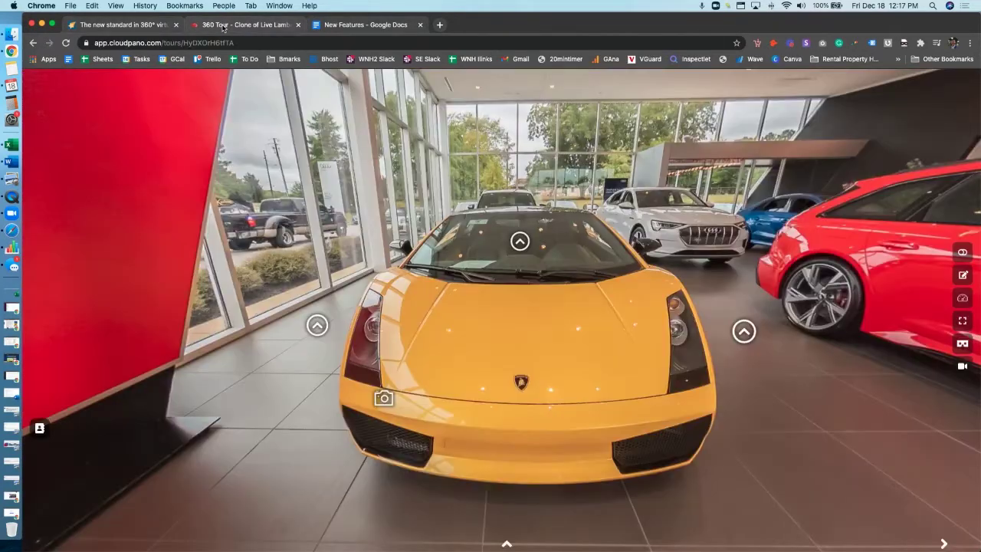
{"action": "left_click_drag", "start_coordinate": [406, 354], "coordinate": [286, 331]}
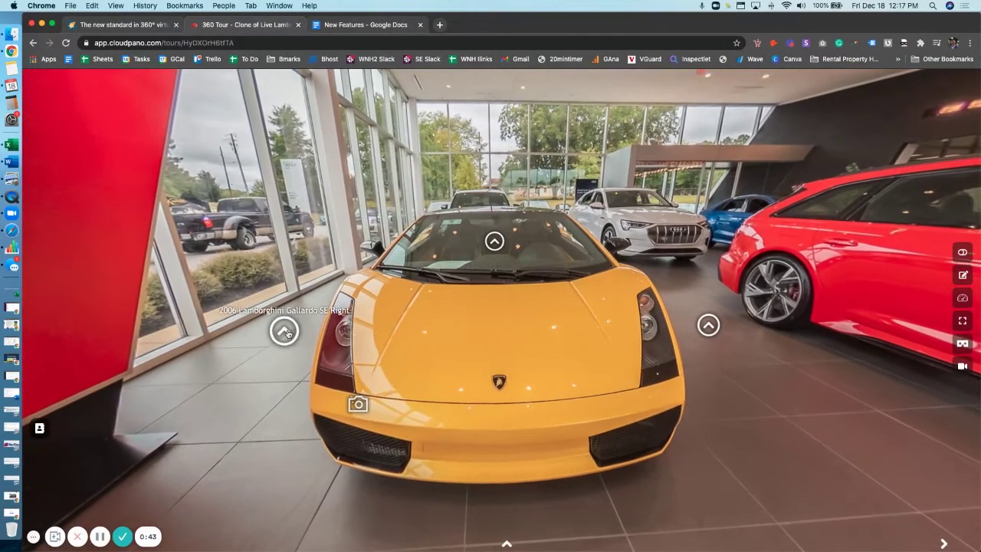
{"action": "left_click", "coordinate": [285, 331]}
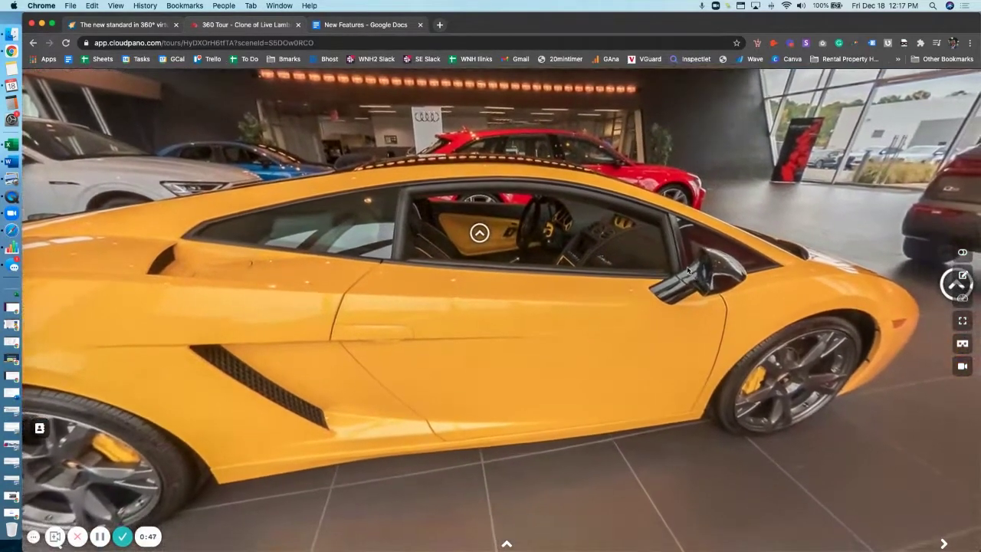
Turn off Start Thumbnails Ribbon Minimized in the tour's display settings and view the Interior scene from the published tour's ribbon.
{"action": "left_click", "coordinate": [958, 278]}
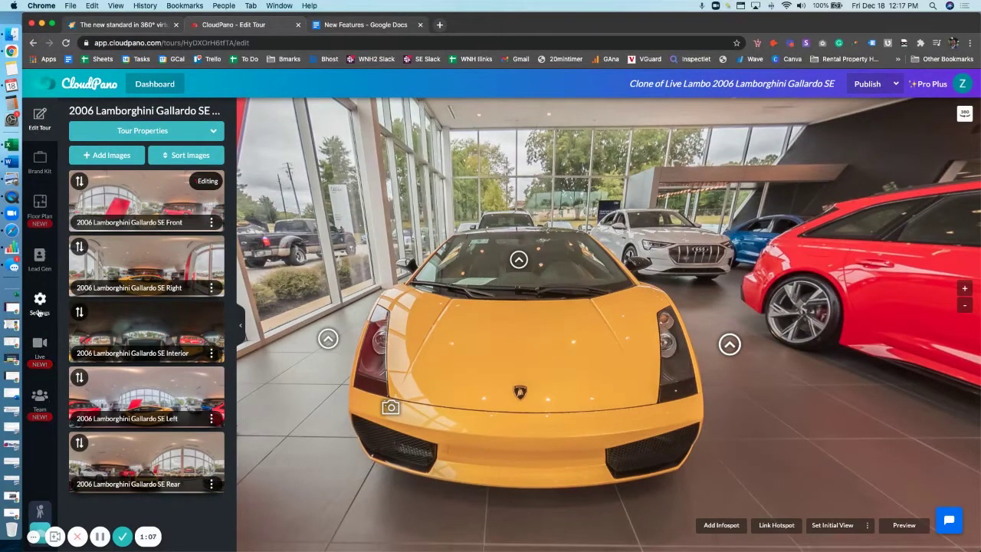
{"action": "left_click", "coordinate": [38, 307]}
{"action": "scroll", "coordinate": [180, 460], "scroll_direction": "down", "scroll_amount": 5}
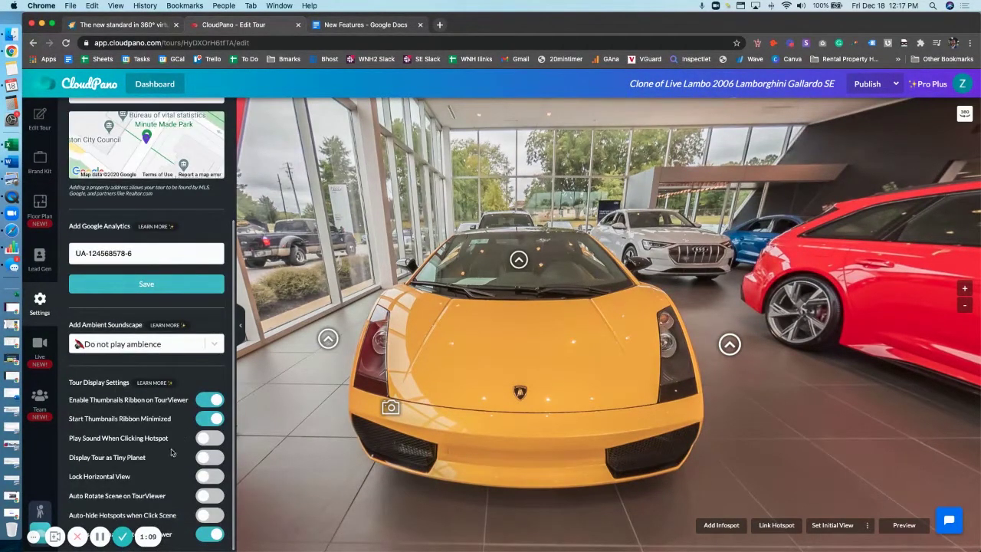
{"action": "left_click", "coordinate": [210, 420]}
{"action": "left_click", "coordinate": [863, 84]}
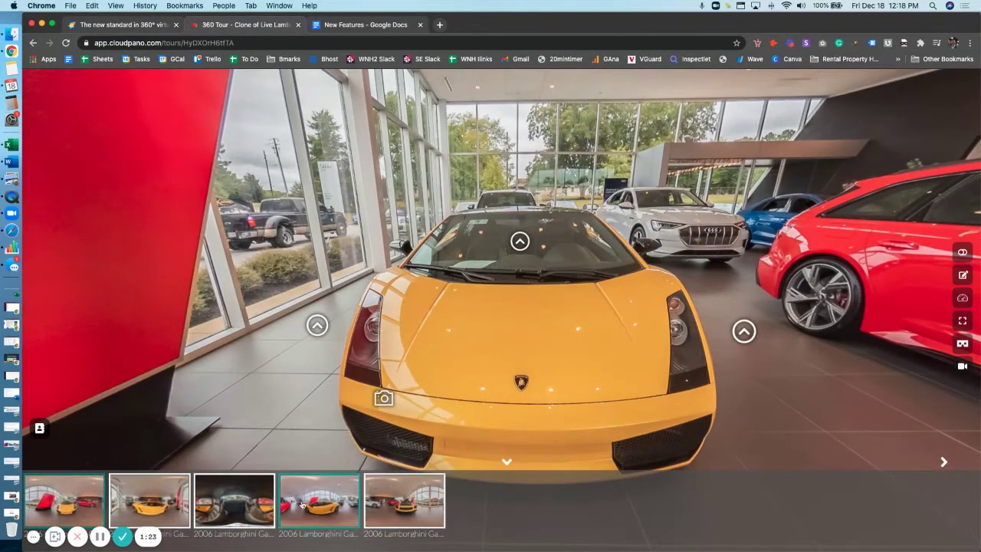
{"action": "left_click", "coordinate": [230, 502]}
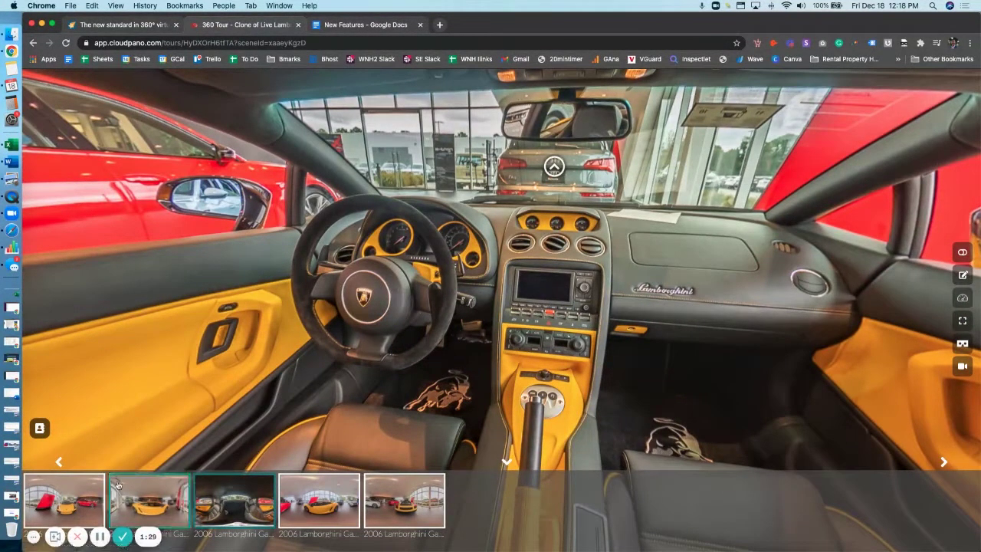
Hide the 2006 Lamborghini Gallardo SE Interior image from the ribbon and open the published tour.
{"action": "left_click", "coordinate": [963, 276]}
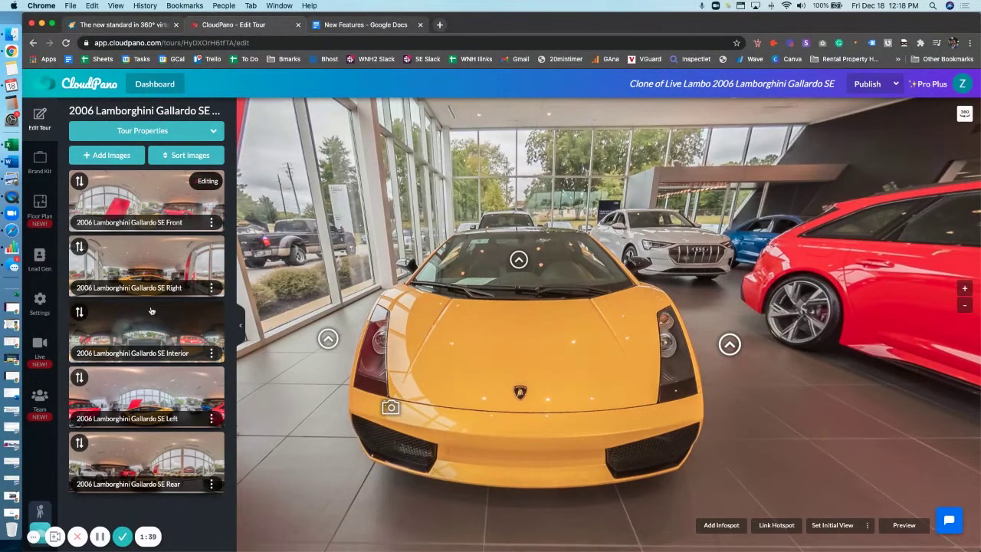
{"action": "left_click", "coordinate": [211, 353]}
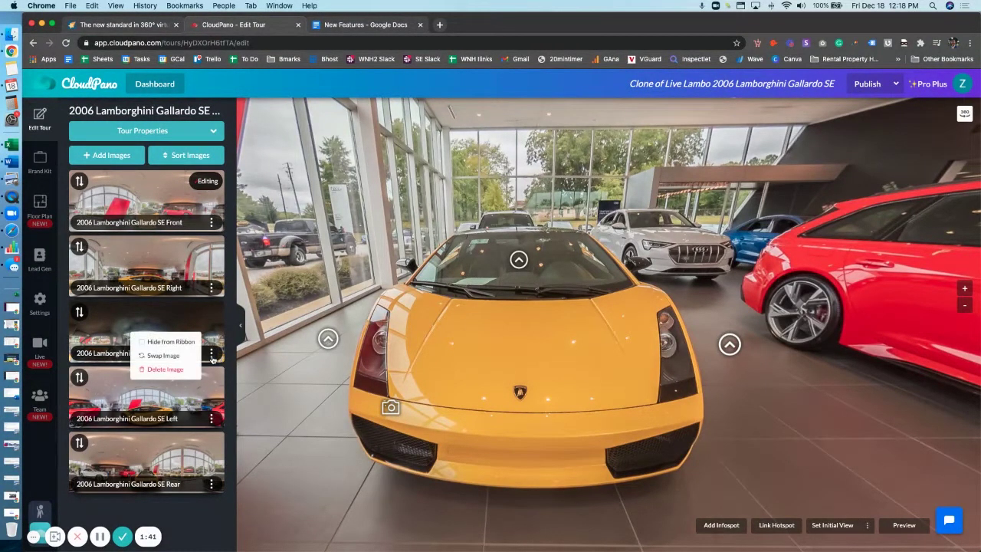
{"action": "left_click", "coordinate": [142, 343]}
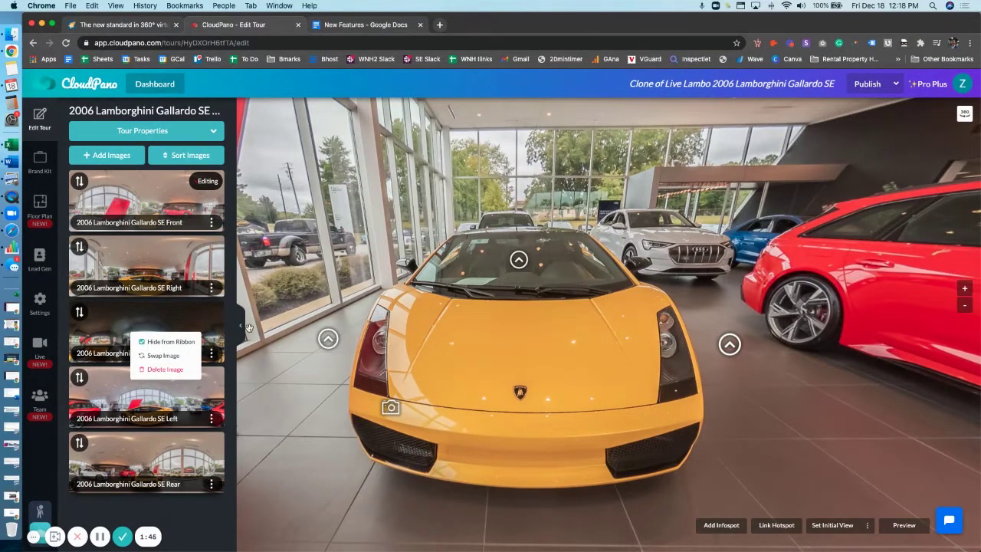
{"action": "left_click", "coordinate": [874, 83]}
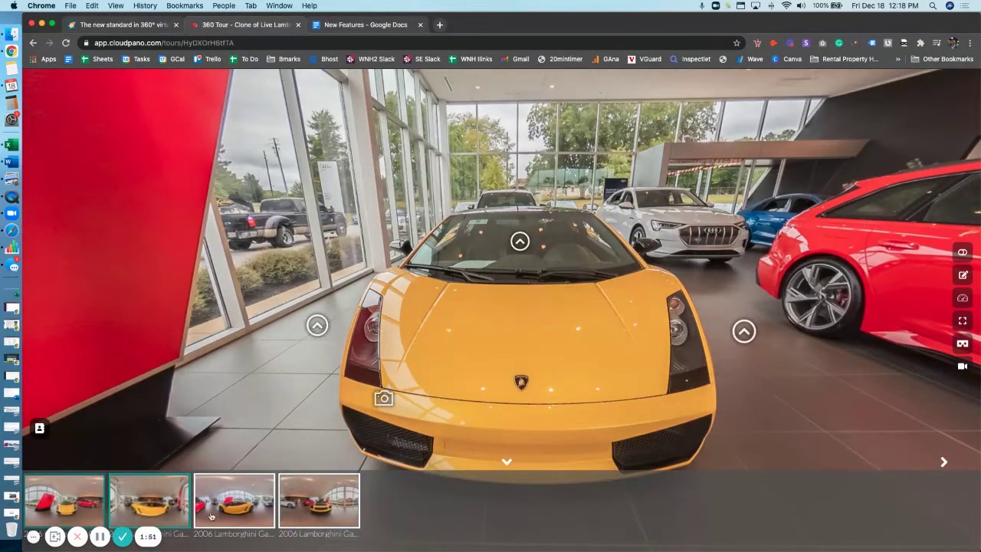
Enter the Interior scene through the hotspot on the car's windshield and copy its full web address including the sceneId parameter.
{"action": "left_click", "coordinate": [520, 241]}
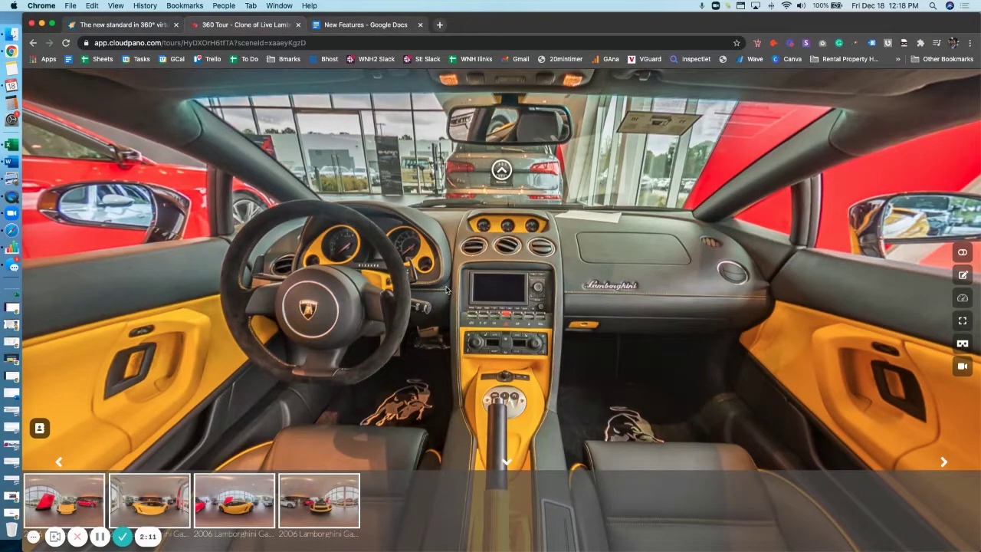
{"action": "left_click_drag", "start_coordinate": [413, 364], "coordinate": [529, 316]}
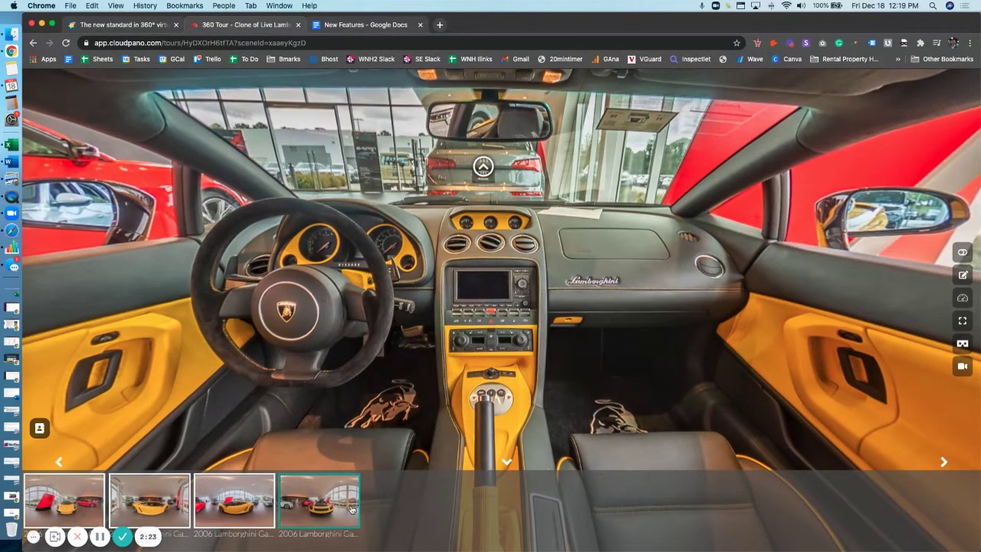
{"action": "left_click", "coordinate": [326, 41]}
{"action": "left_click", "coordinate": [326, 41]}
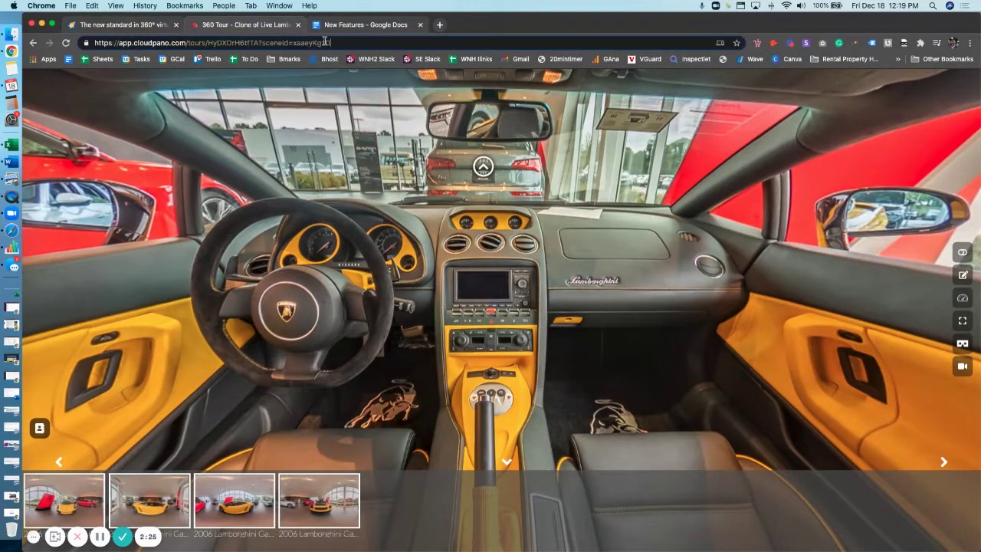
{"action": "left_click_drag", "start_coordinate": [357, 43], "coordinate": [259, 40]}
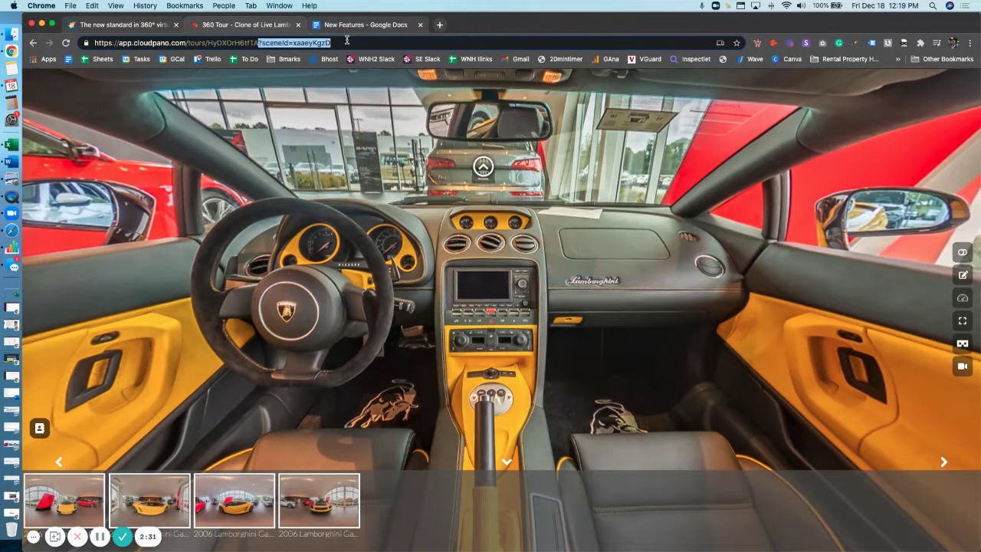
{"action": "left_click", "coordinate": [348, 42]}
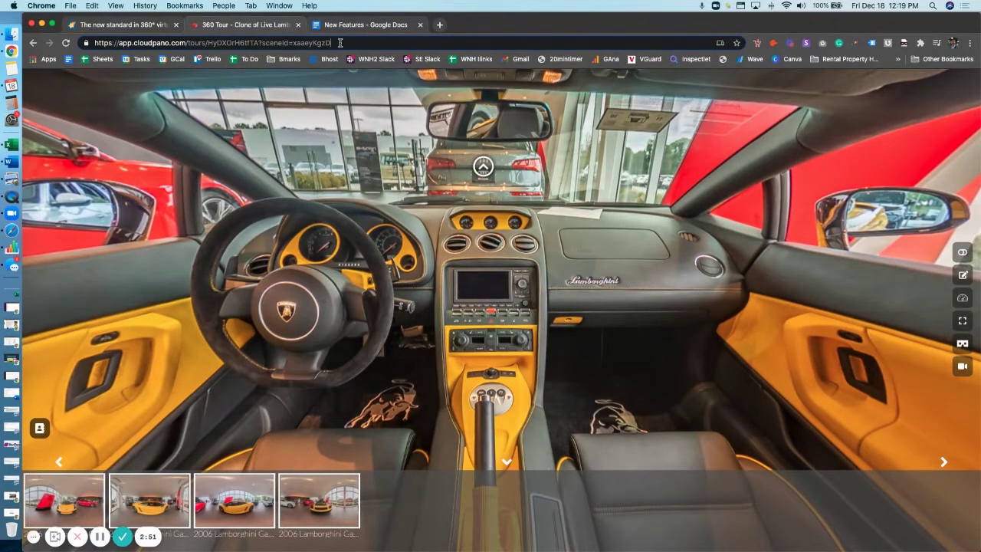
{"action": "triple_click", "coordinate": [339, 43]}
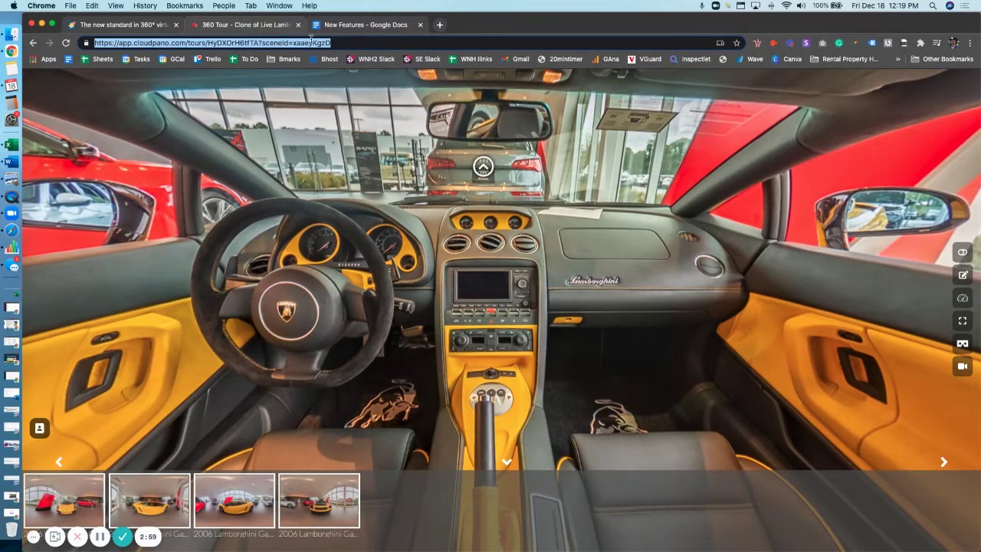
{"action": "left_click", "coordinate": [311, 42]}
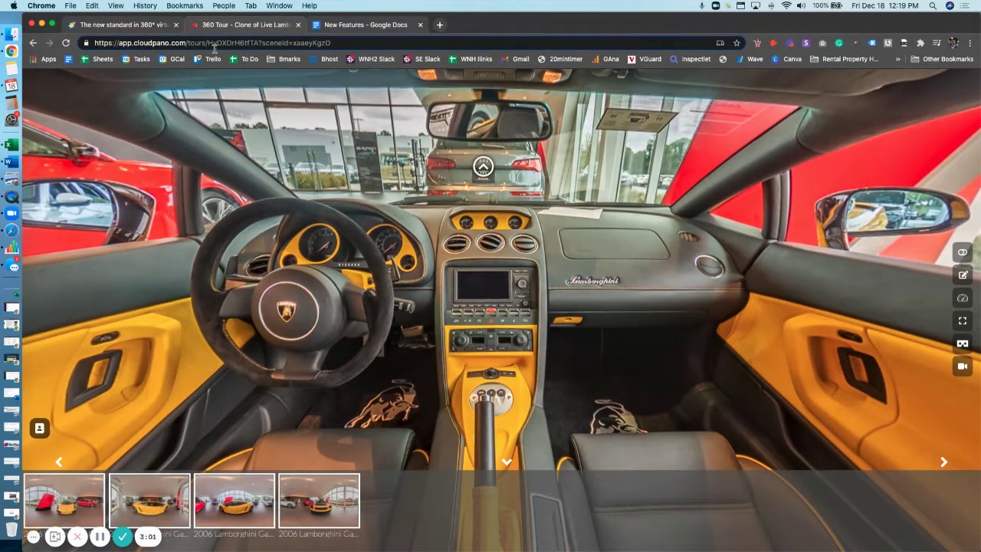
Return to the Front scene and load the copied Interior scene link with sceneId=xaaeyKgzD in its place.
{"action": "left_click", "coordinate": [52, 498]}
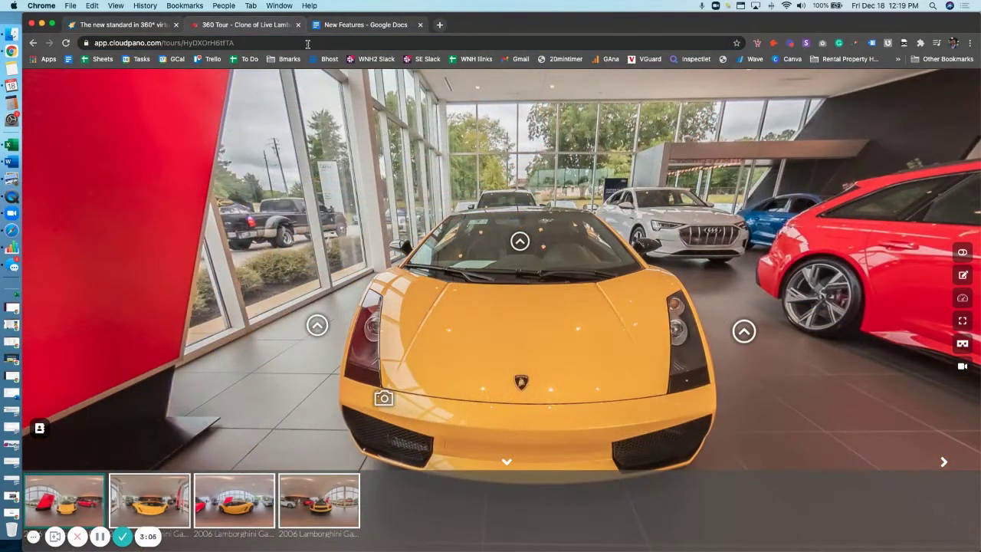
{"action": "left_click", "coordinate": [307, 44]}
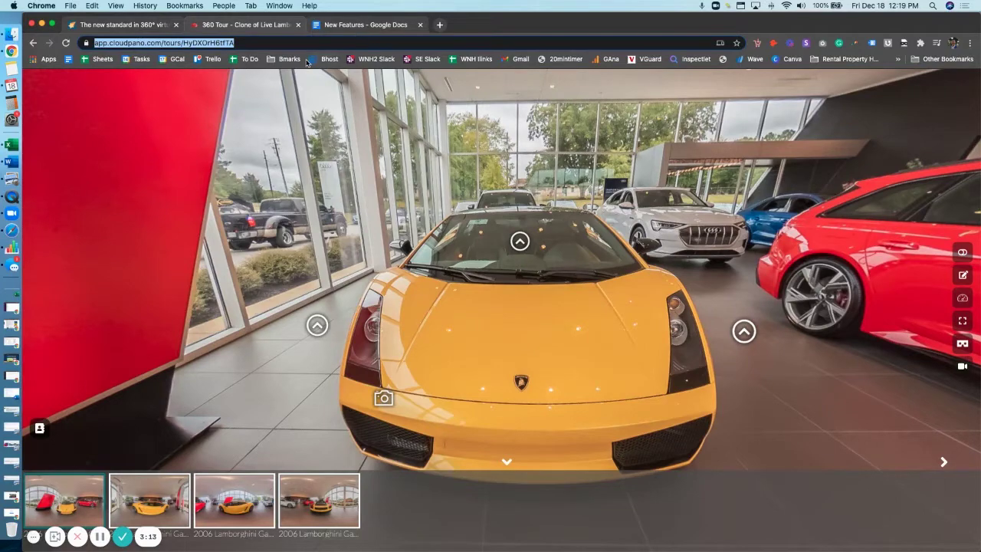
{"action": "left_click", "coordinate": [261, 43]}
{"action": "key", "text": "super+a"}
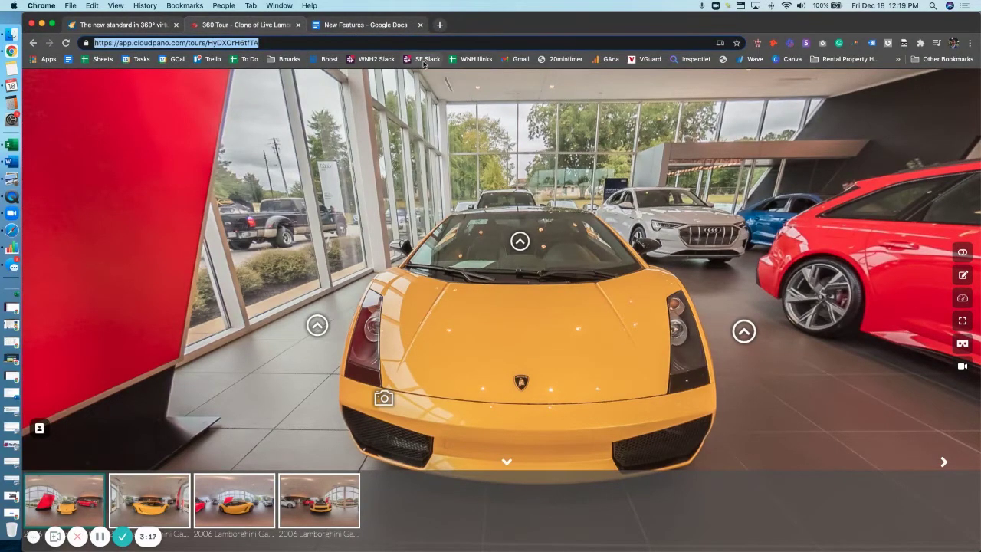
{"action": "key", "text": "super+v"}
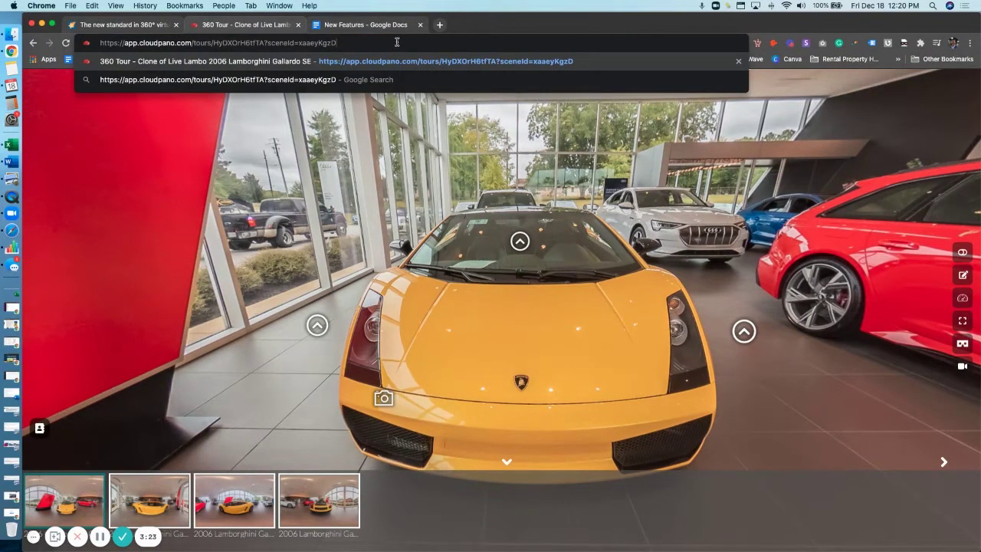
{"action": "key", "text": "Return"}
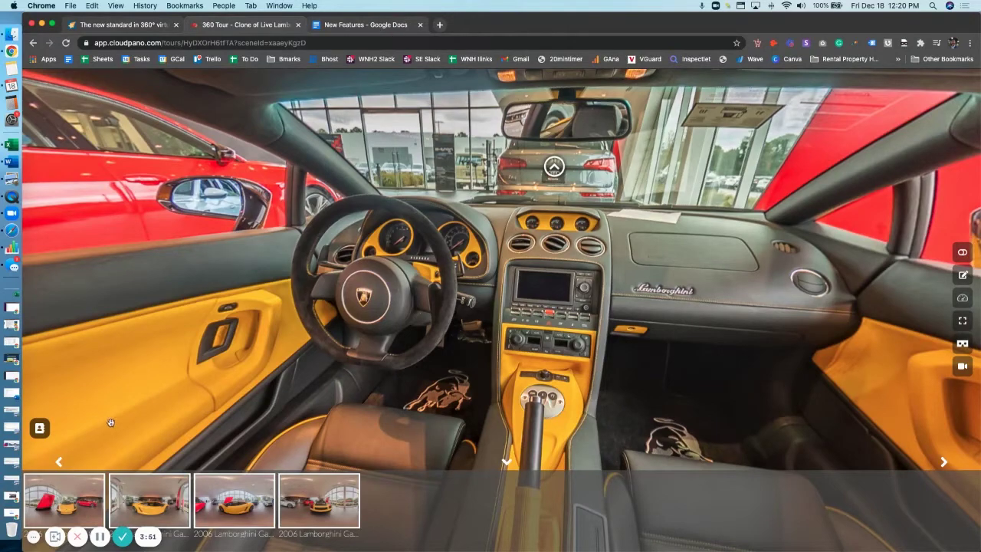
Look around the car's interior, highlight the scene's web address and go back to the 2006 Lamborghini Gallardo SE Front scene.
{"action": "left_click_drag", "start_coordinate": [434, 353], "coordinate": [437, 327]}
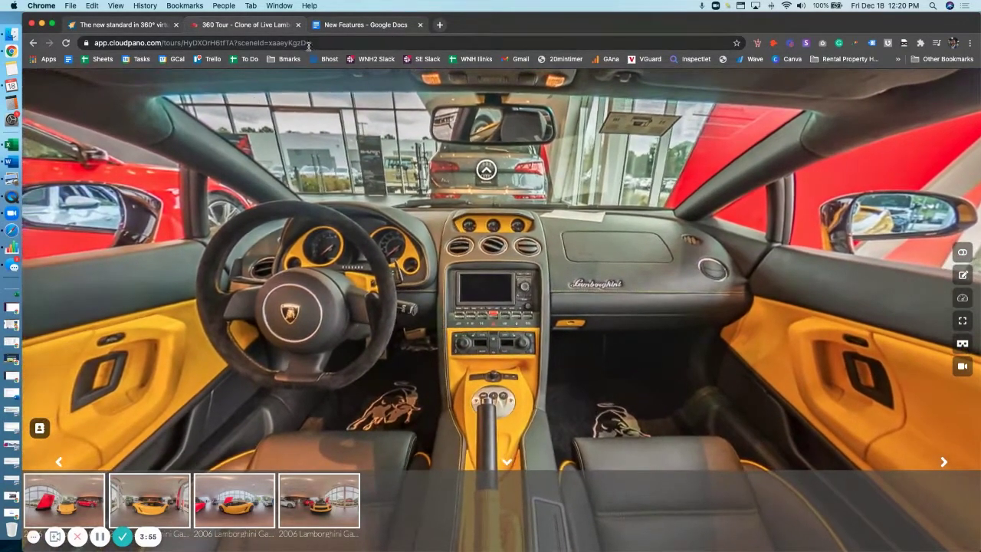
{"action": "left_click", "coordinate": [309, 44]}
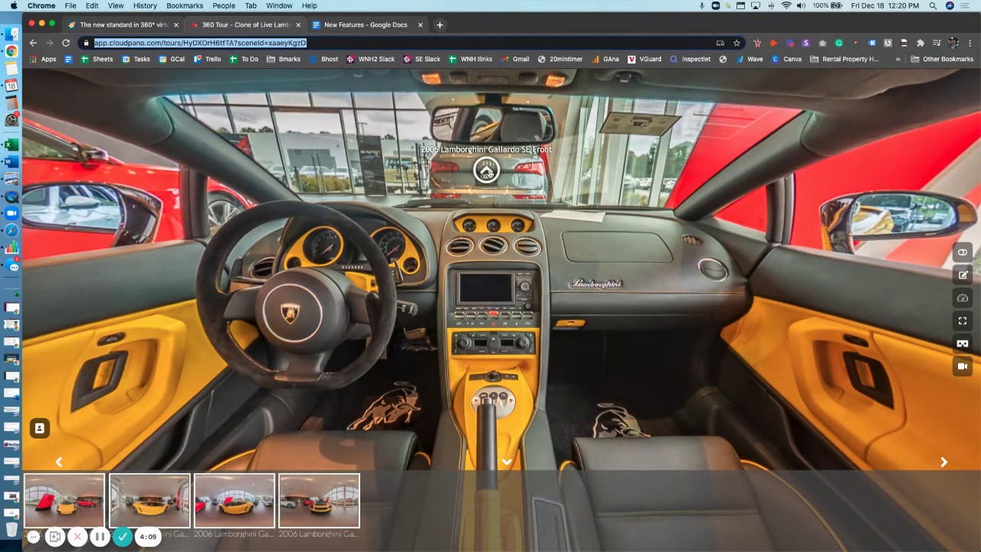
{"action": "left_click", "coordinate": [487, 170]}
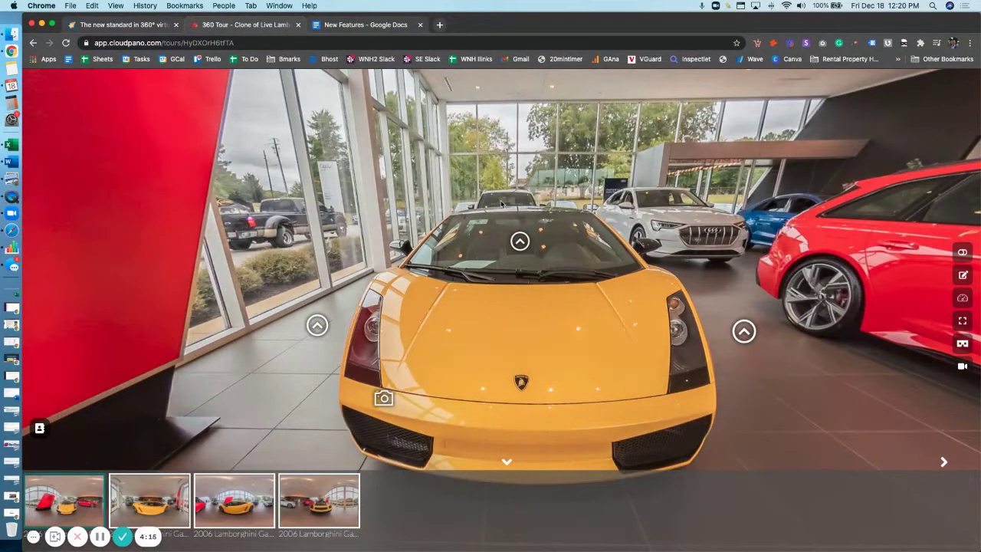
Open the upgrade page from the CloudPano home page and review the Pro Plus features.
{"action": "left_click", "coordinate": [121, 24]}
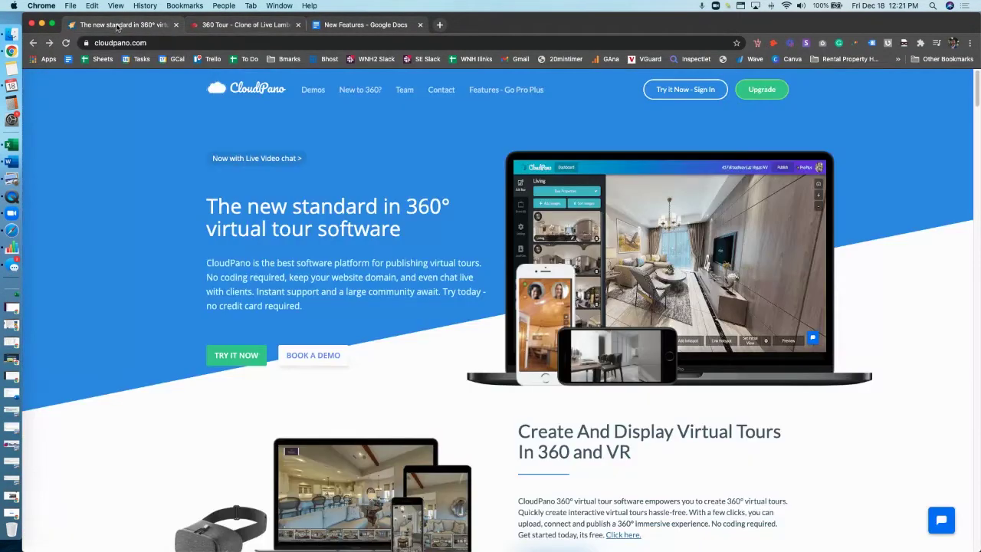
{"action": "left_click", "coordinate": [761, 89]}
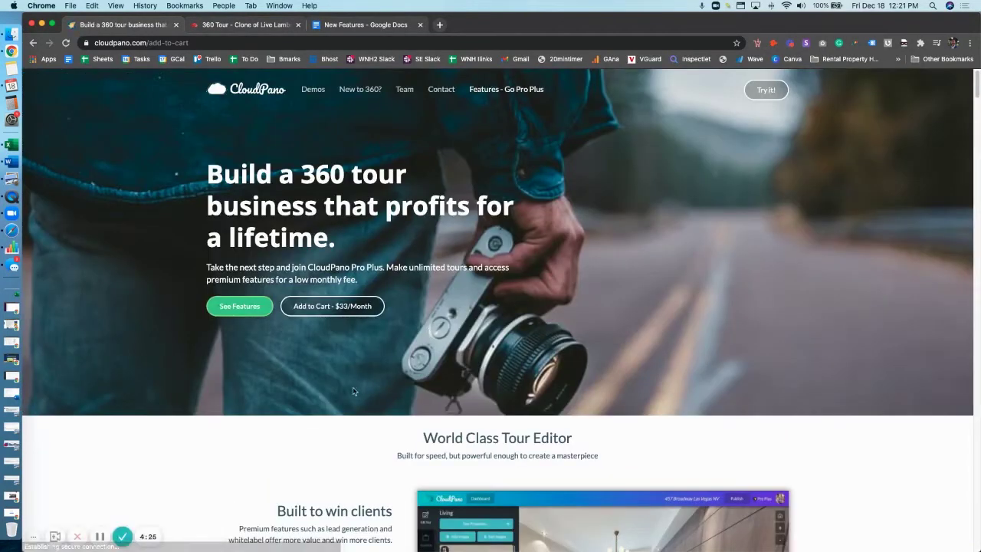
{"action": "scroll", "coordinate": [353, 393], "scroll_direction": "down", "scroll_amount": 12}
{"action": "scroll", "coordinate": [353, 394], "scroll_direction": "up", "scroll_amount": 10}
{"action": "scroll", "coordinate": [390, 258], "scroll_direction": "up", "scroll_amount": 2}
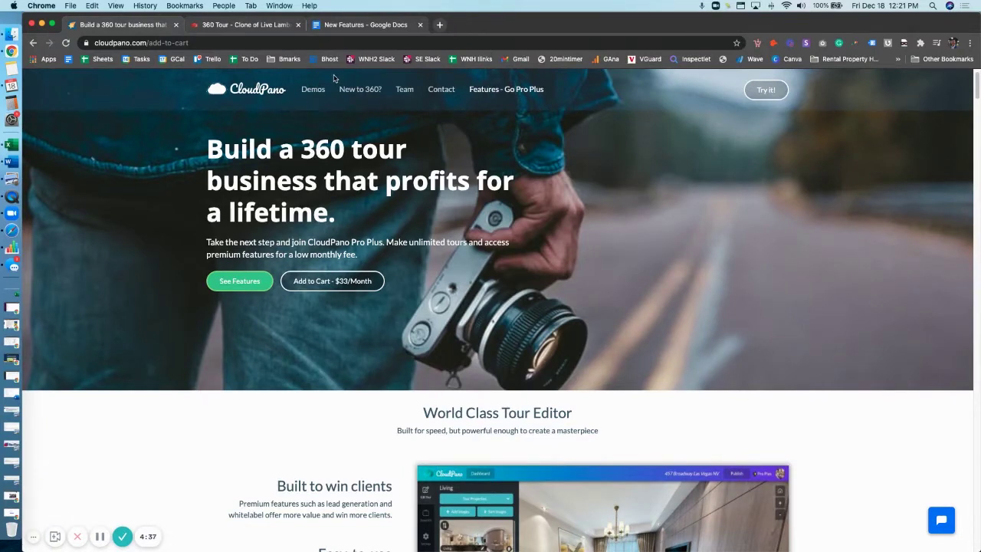
{"action": "scroll", "coordinate": [375, 302], "scroll_direction": "down", "scroll_amount": 10}
{"action": "scroll", "coordinate": [373, 302], "scroll_direction": "down", "scroll_amount": 5}
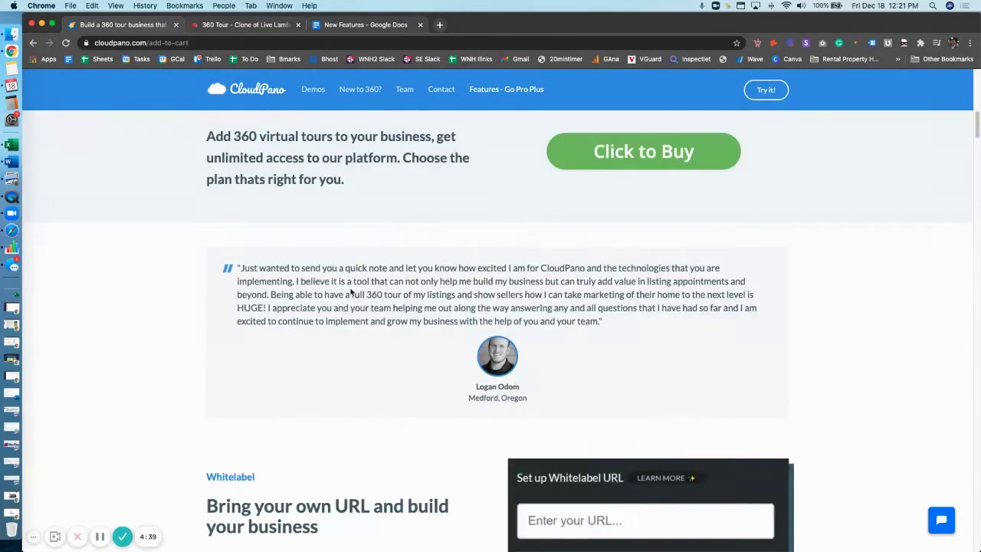
{"action": "scroll", "coordinate": [121, 329], "scroll_direction": "down", "scroll_amount": 5}
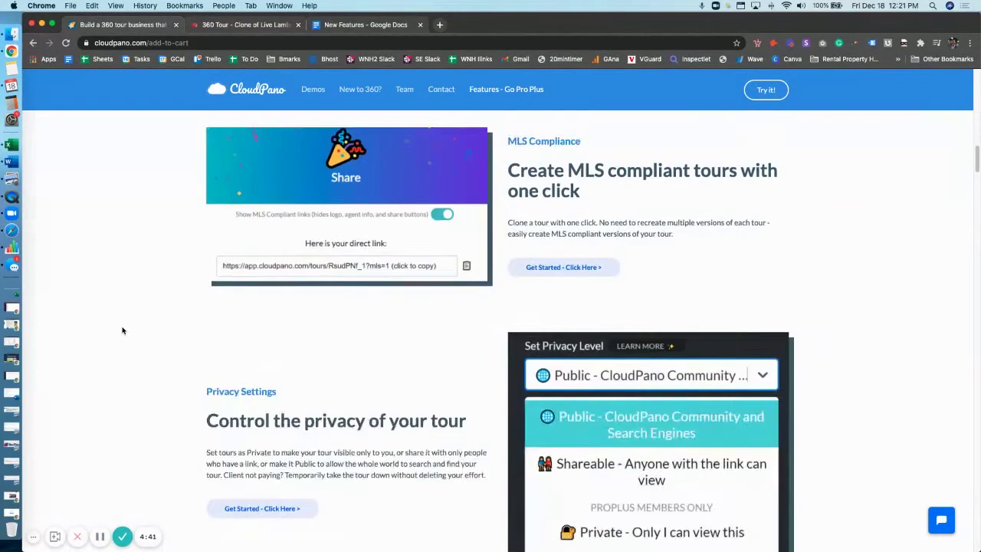
{"action": "scroll", "coordinate": [173, 316], "scroll_direction": "up", "scroll_amount": 15}
{"action": "scroll", "coordinate": [178, 314], "scroll_direction": "up", "scroll_amount": 5}
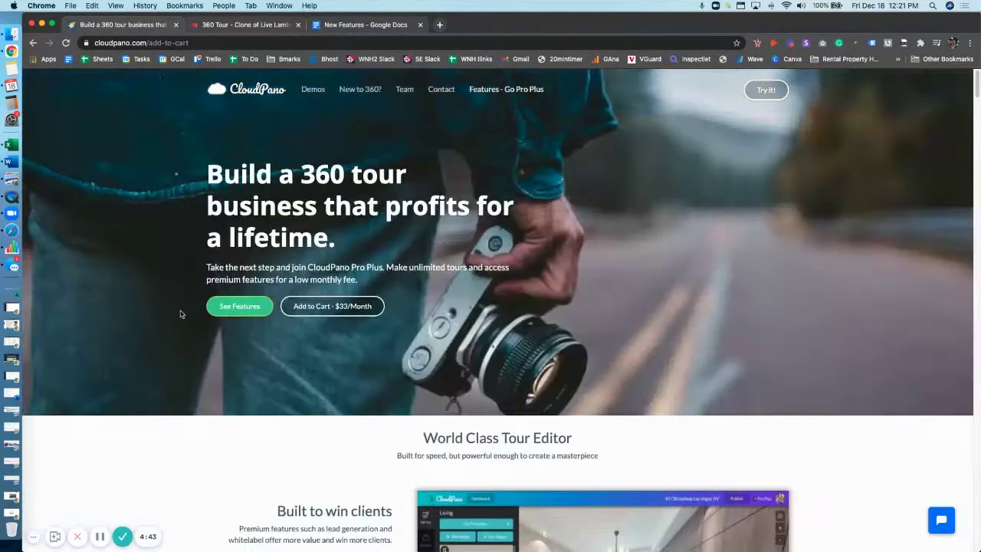